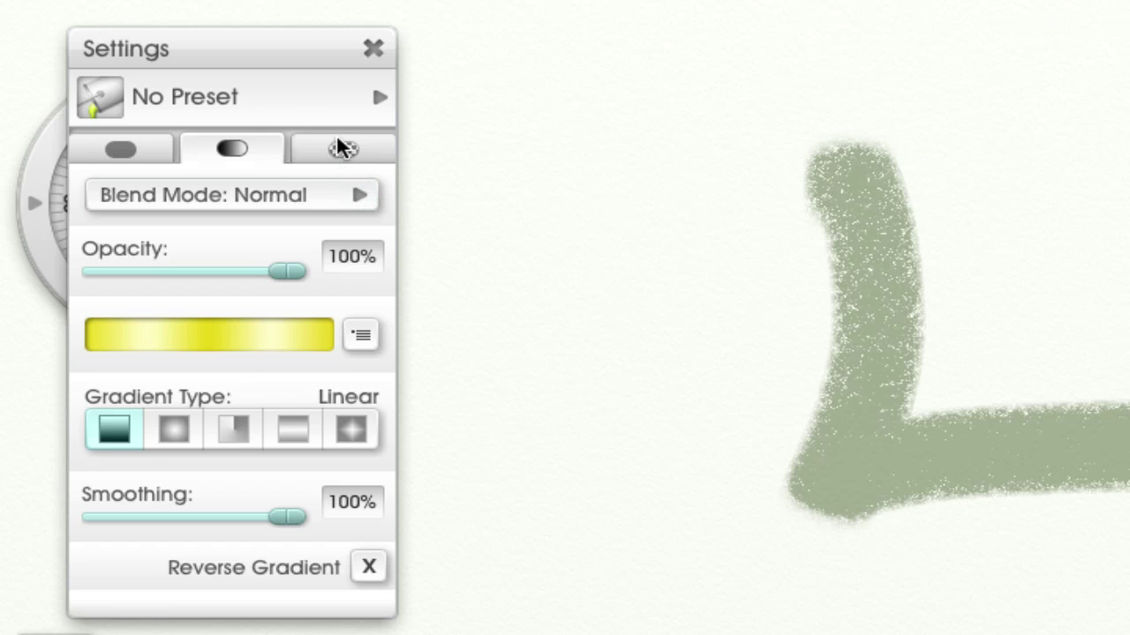
Switch the fill Settings panel to its Pattern options, with scale at 100% and locked
click(340, 148)
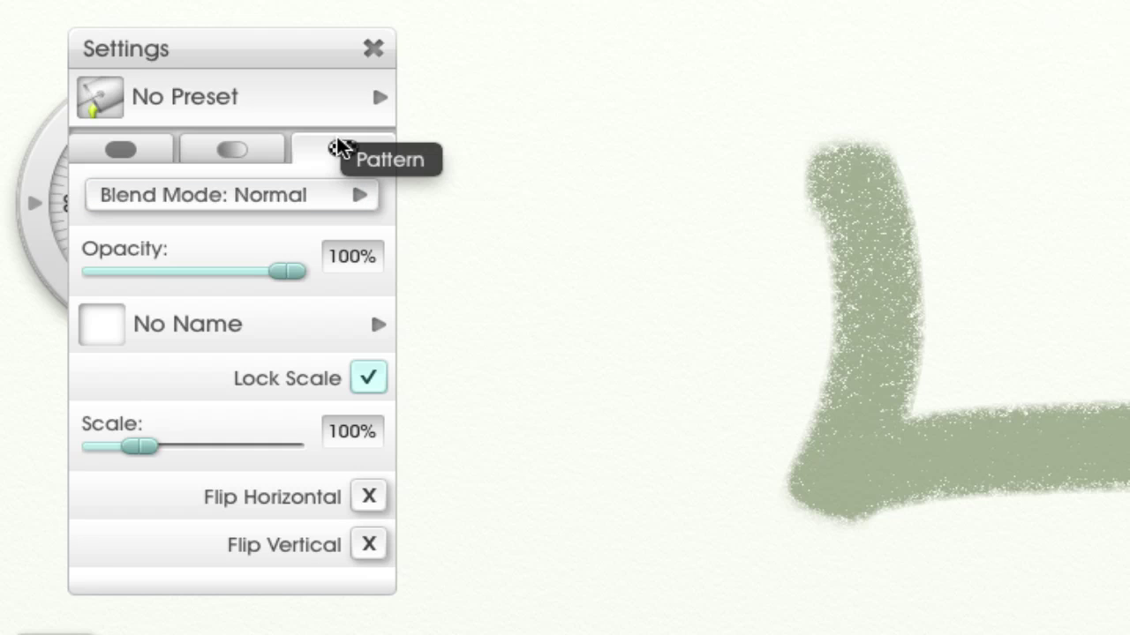
click(353, 194)
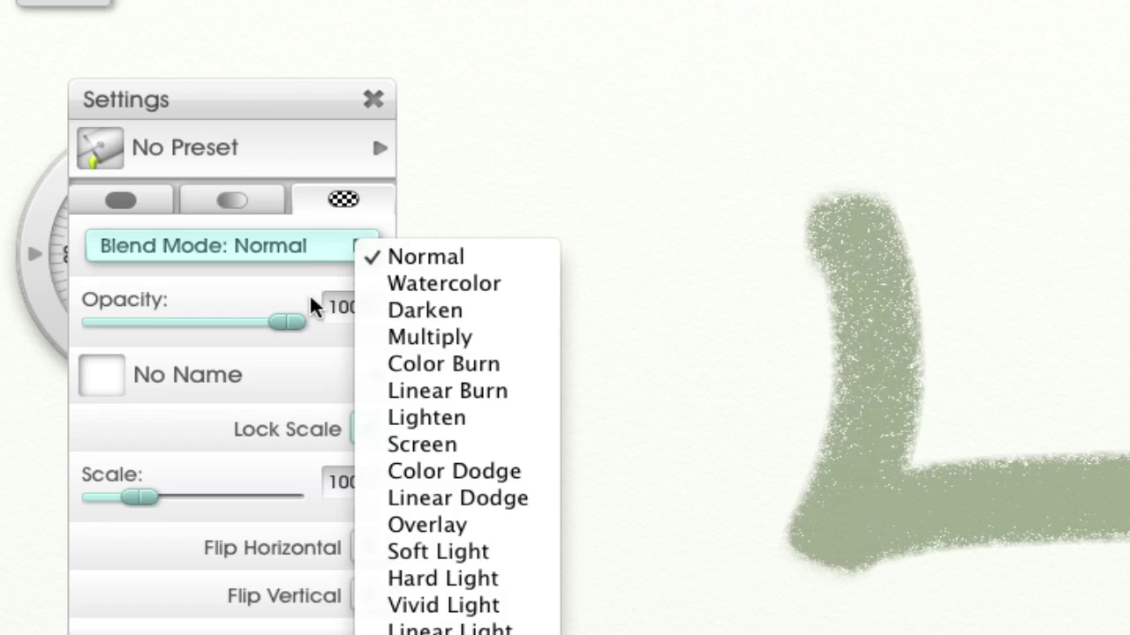
click(248, 233)
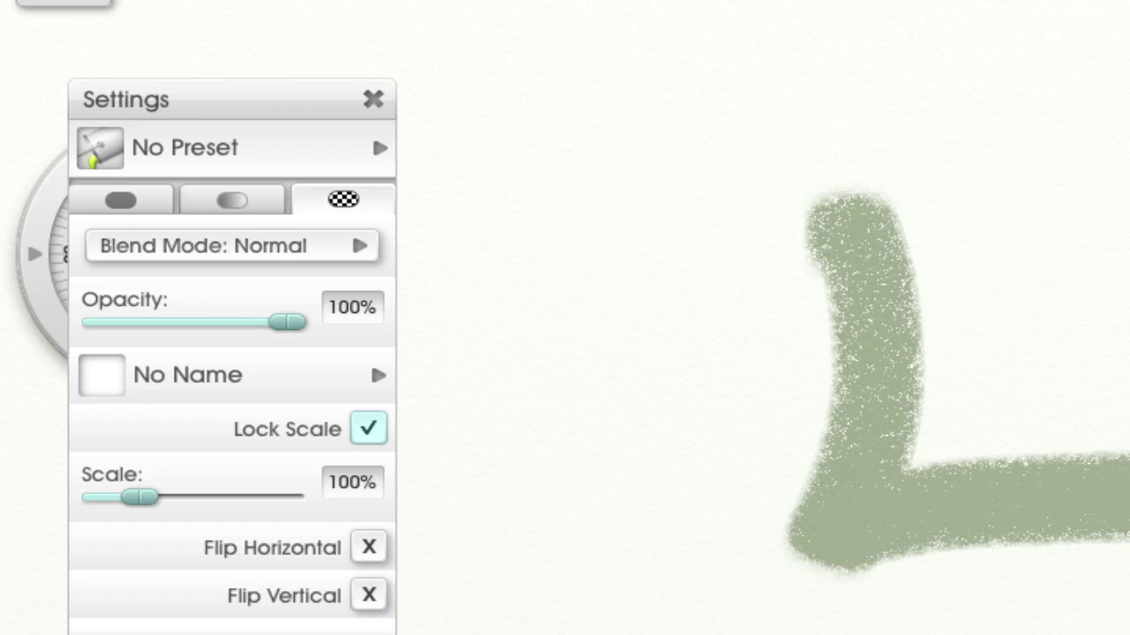
Lasso two areas beside the green 4 and load Brick Brown from the Decorative pattern collection
key(s)
mouse_move(625, 354)
mouse_down()
mouse_move(852, 118)
mouse_move(1085, 631)
mouse_move(609, 354)
mouse_move(623, 351)
mouse_up()
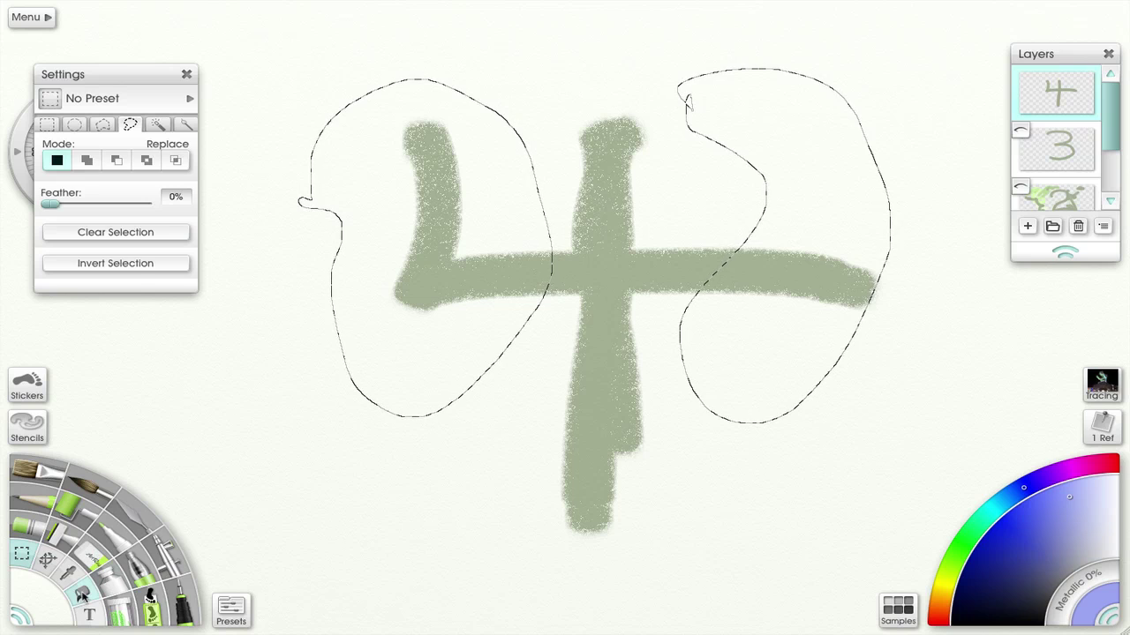
click(81, 593)
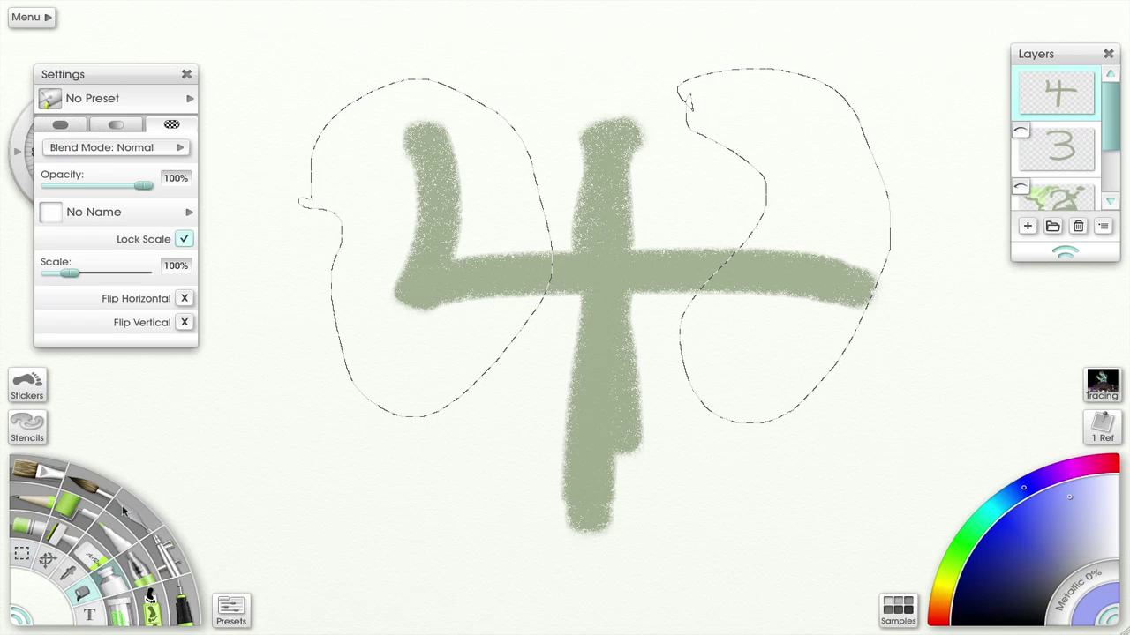
click(186, 216)
click(232, 241)
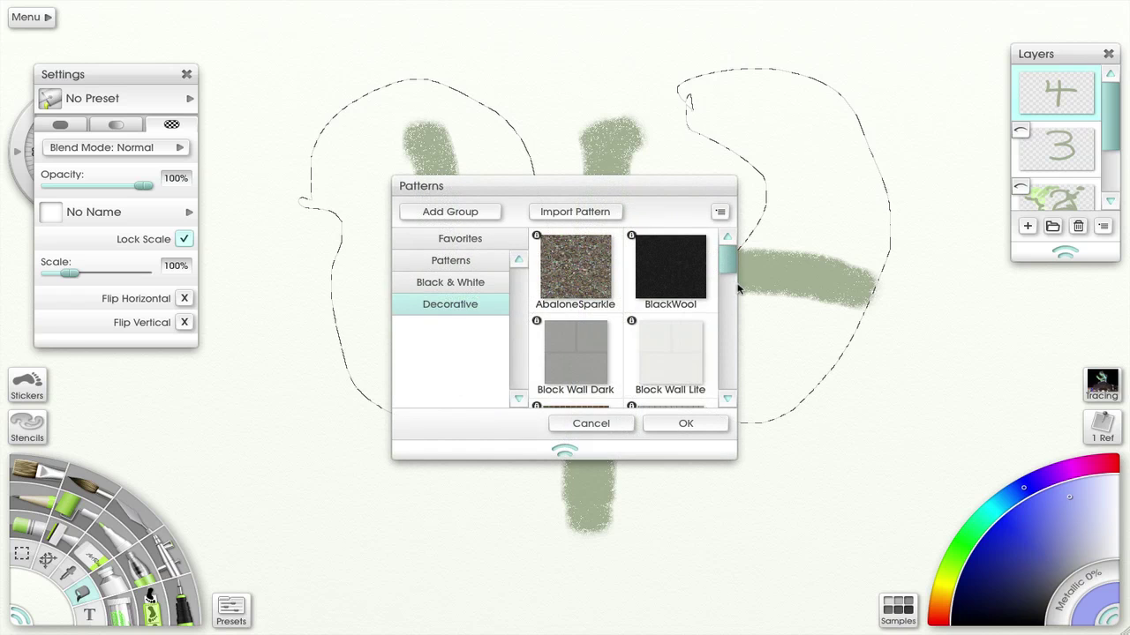
drag(728, 262, 726, 282)
click(583, 318)
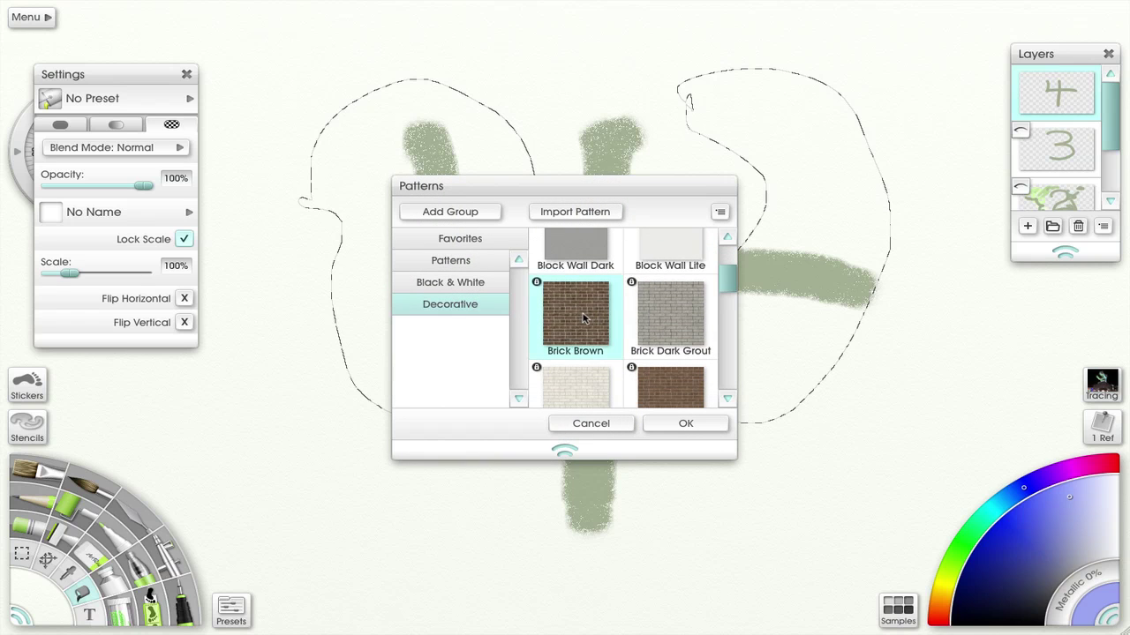
click(687, 425)
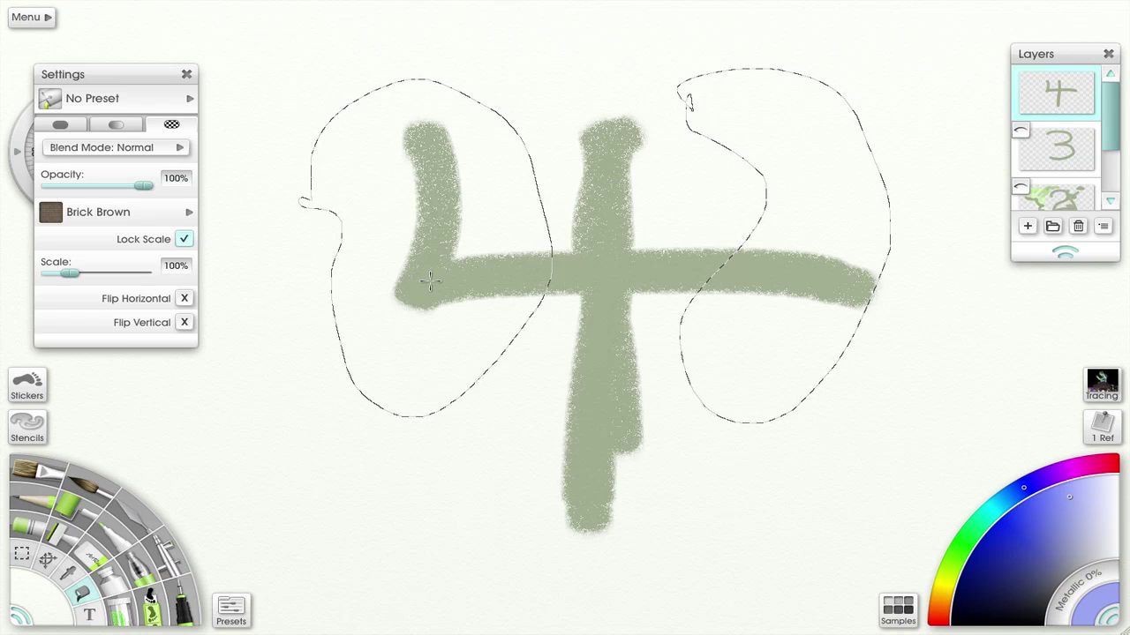
Fill both selections with Brick Brown, rotating the bricks diagonally and scaling them to 116%
click(418, 205)
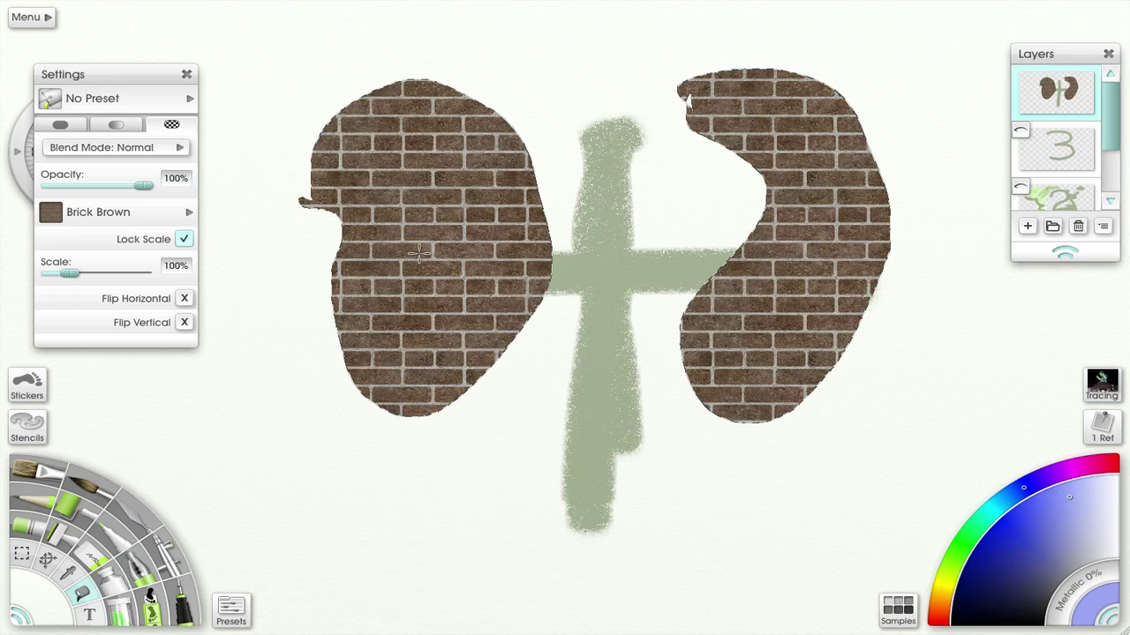
drag(486, 231, 495, 181)
mouse_move(64, 277)
mouse_down()
mouse_move(132, 276)
mouse_move(74, 276)
mouse_up()
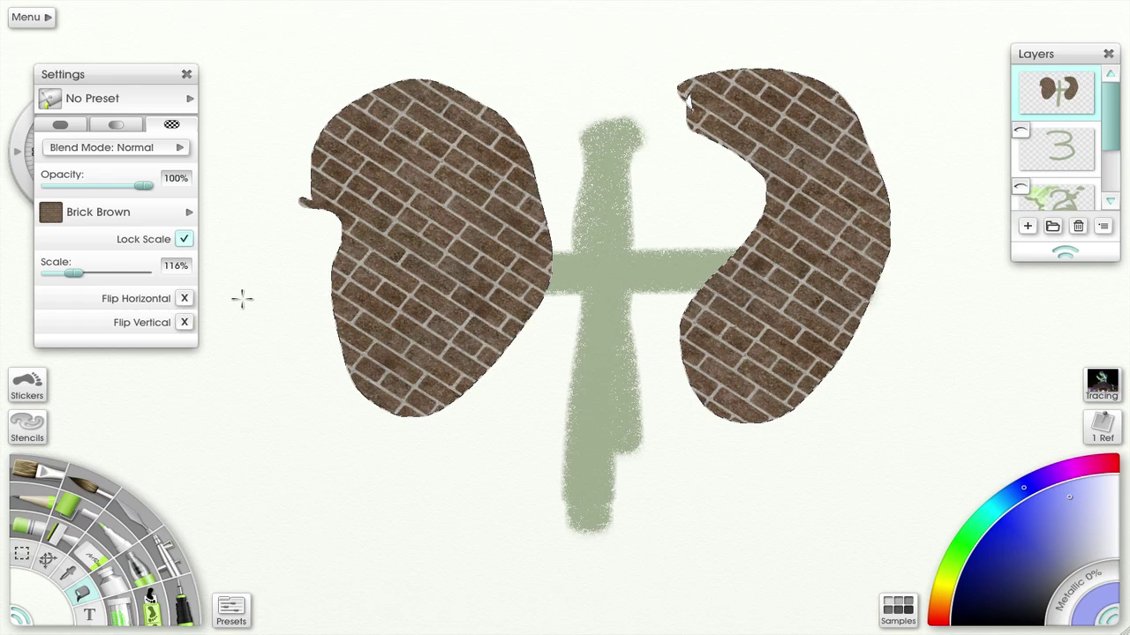
Lasso around the top of the green stem and fill it with Brick Brown at 215% scale
click(23, 555)
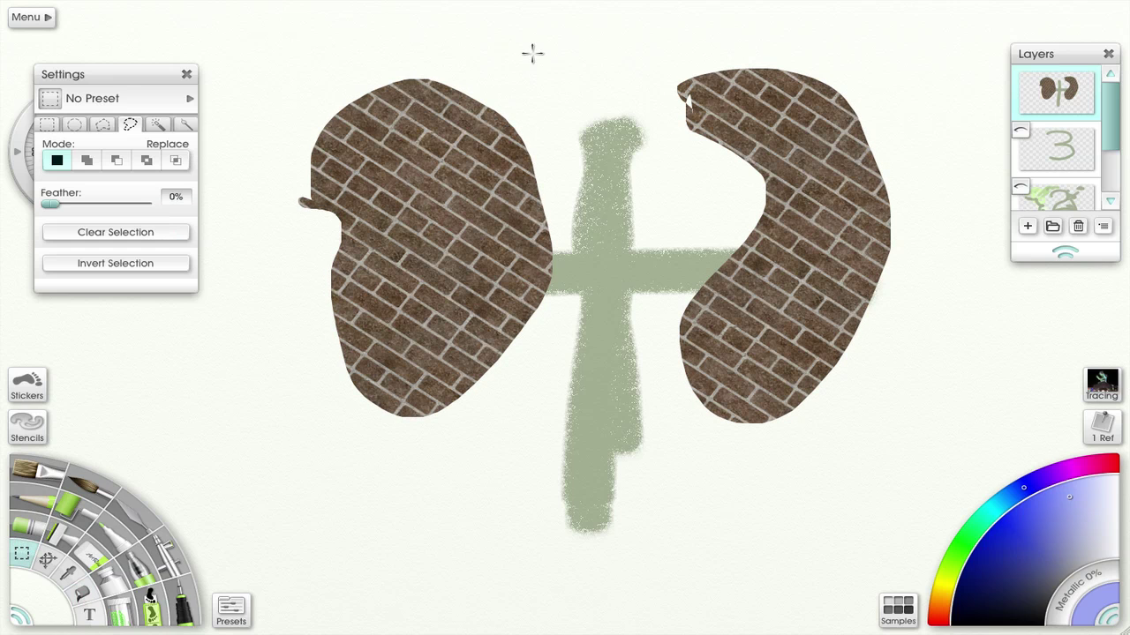
mouse_move(561, 104)
mouse_down()
mouse_move(656, 123)
mouse_move(676, 224)
mouse_move(590, 237)
mouse_move(548, 128)
mouse_move(561, 97)
mouse_up()
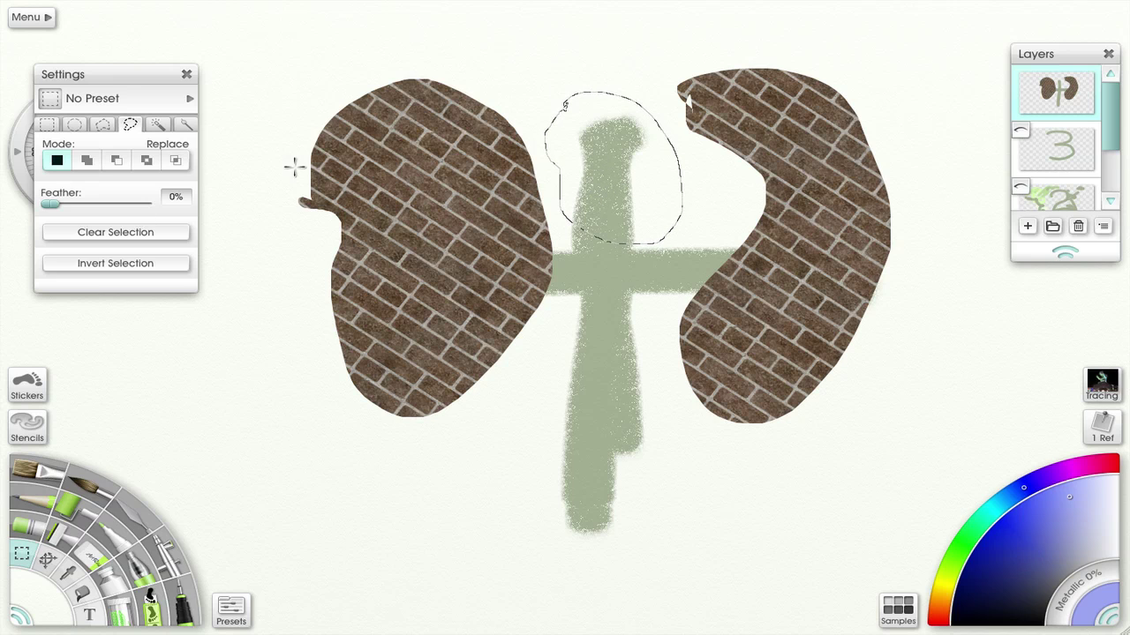
click(82, 598)
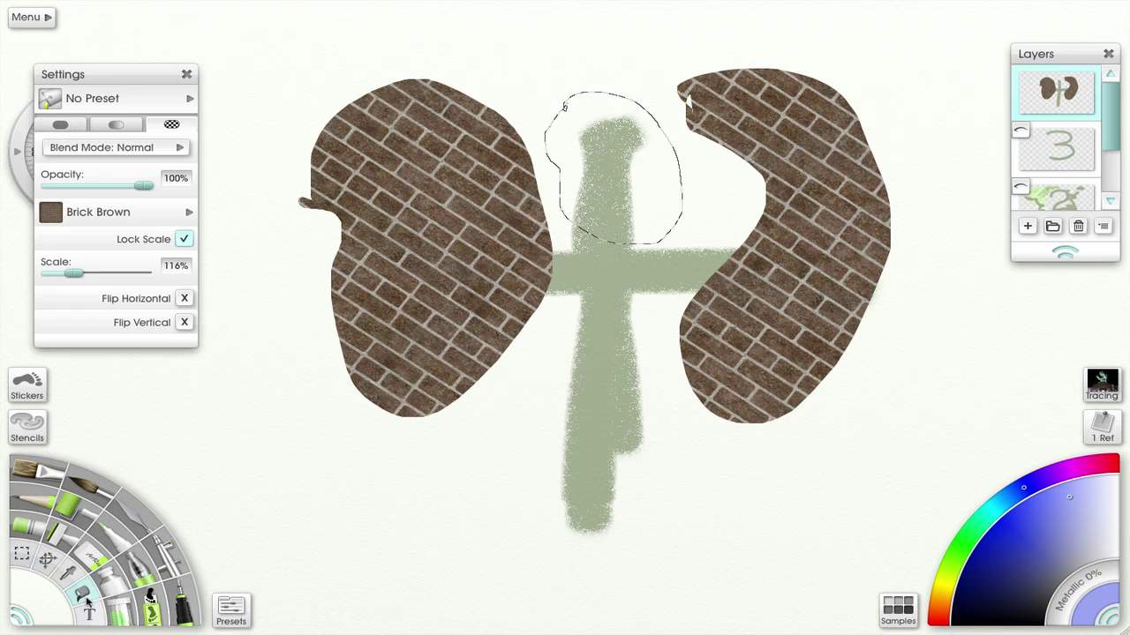
drag(75, 275, 101, 273)
click(616, 181)
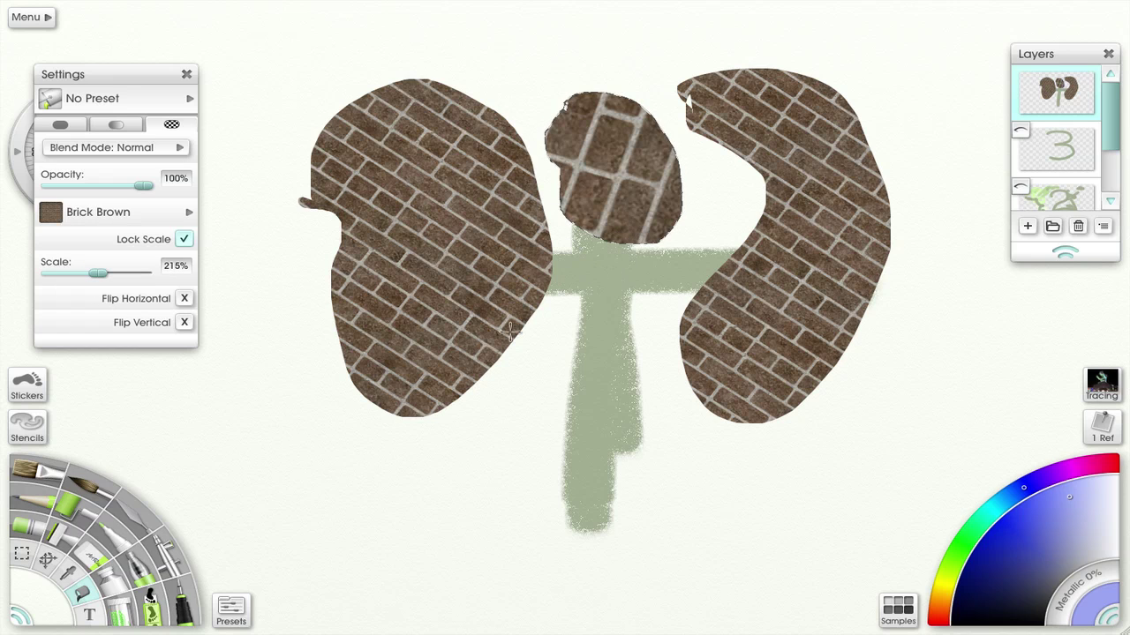
Lasso around the base of the green stem and fill it with tiny Brick Brown bricks at 26%
click(23, 556)
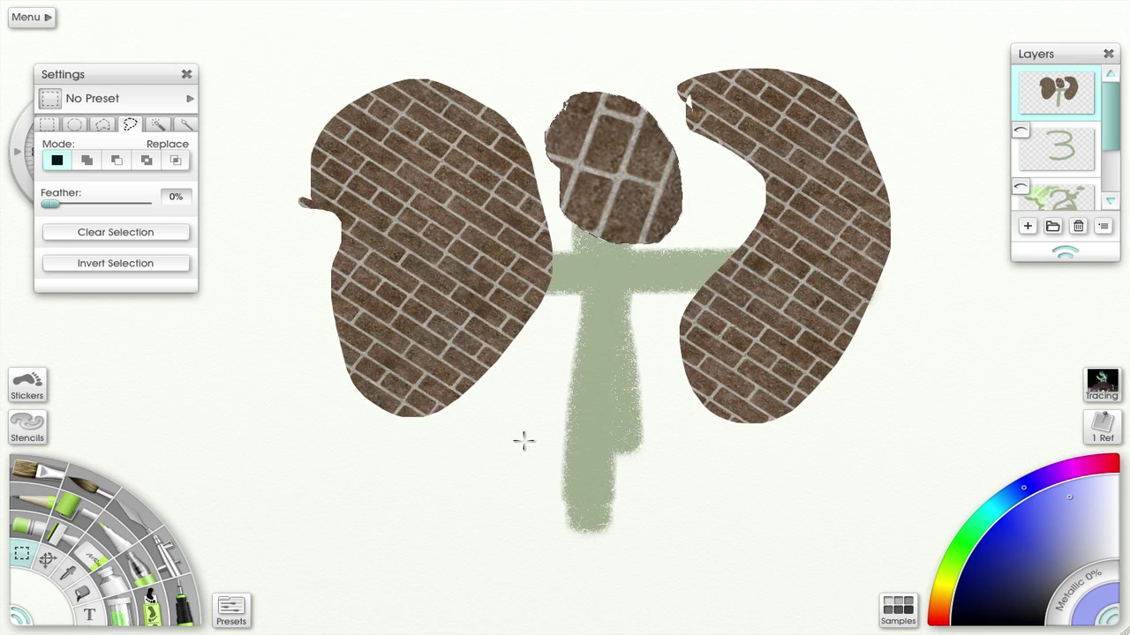
mouse_move(536, 405)
mouse_down()
mouse_move(627, 397)
mouse_move(686, 543)
mouse_move(490, 512)
mouse_move(539, 396)
mouse_up()
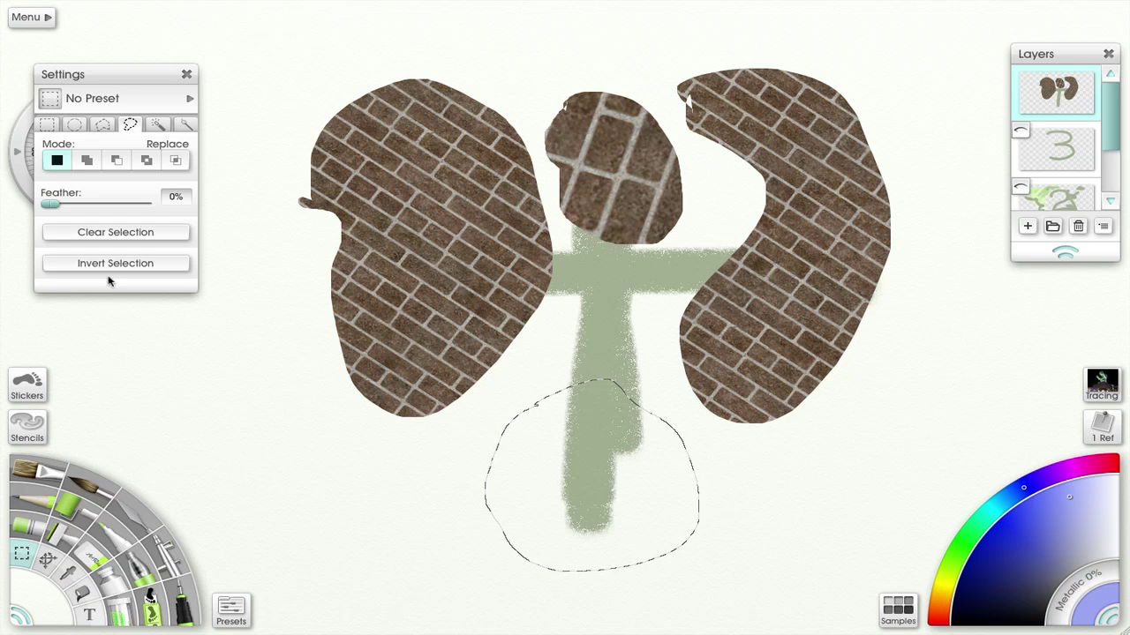
click(84, 593)
drag(101, 276, 51, 274)
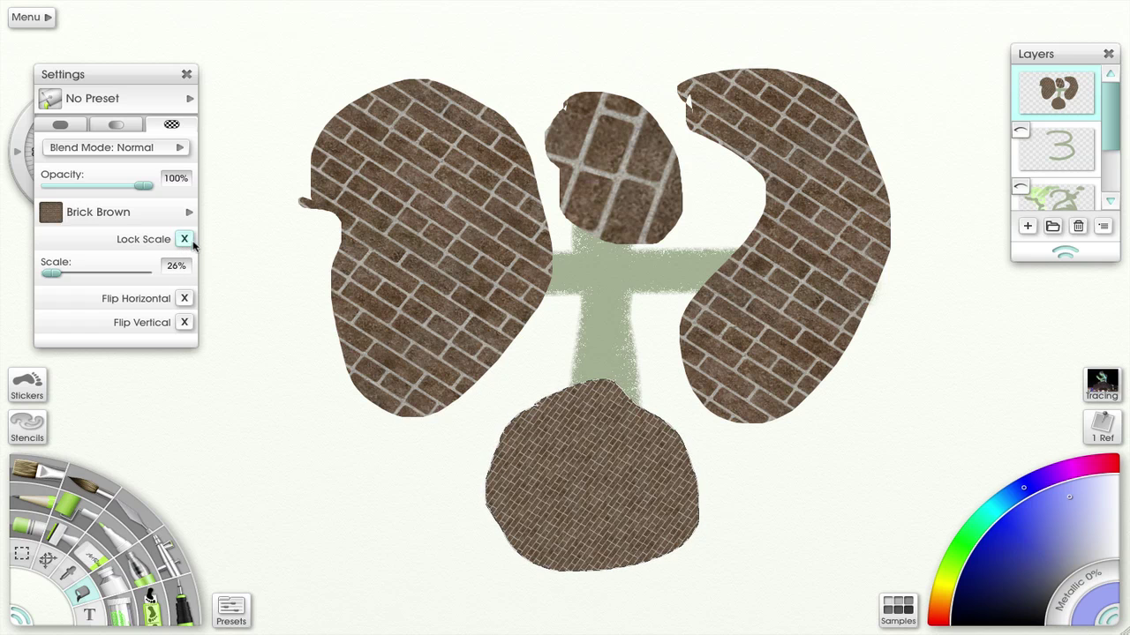
Lasso a blob at the lower left of the canvas and fill it with Brick Brown texture
click(22, 553)
mouse_move(256, 466)
mouse_down()
mouse_move(404, 443)
mouse_move(428, 561)
mouse_move(300, 587)
mouse_move(235, 526)
mouse_move(258, 455)
mouse_up()
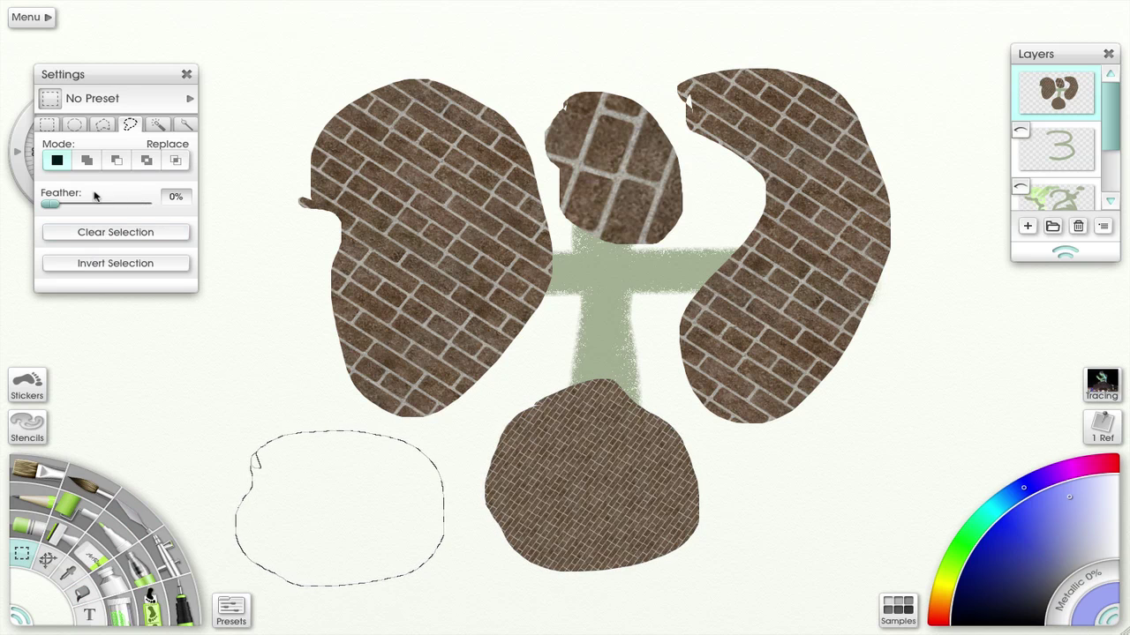
click(85, 593)
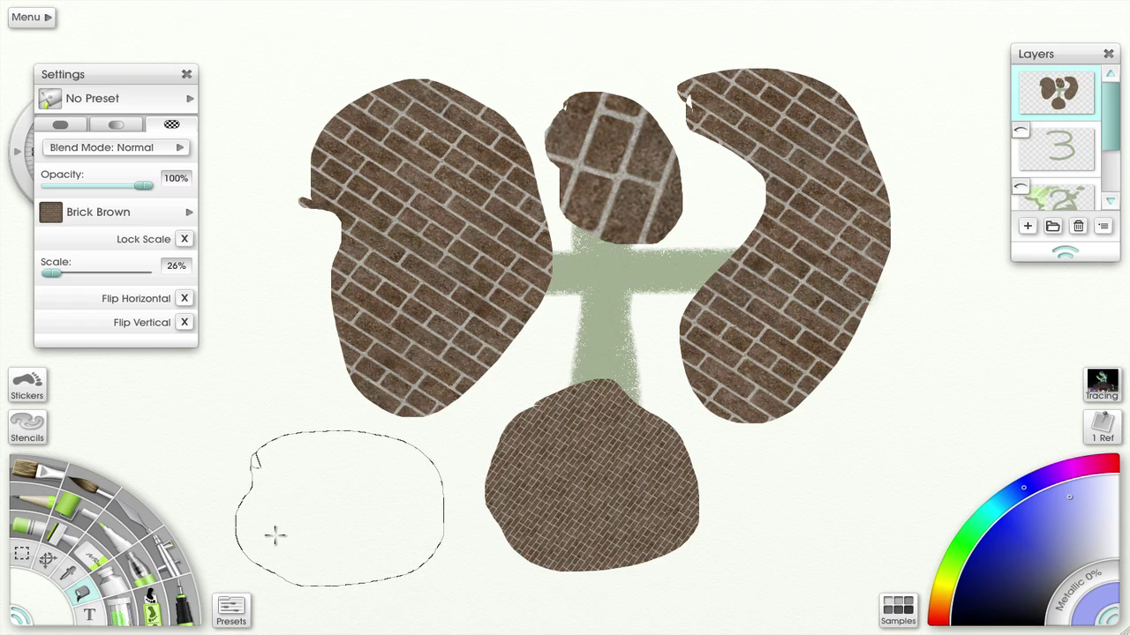
mouse_move(344, 509)
mouse_down()
mouse_move(353, 512)
mouse_move(360, 468)
mouse_up()
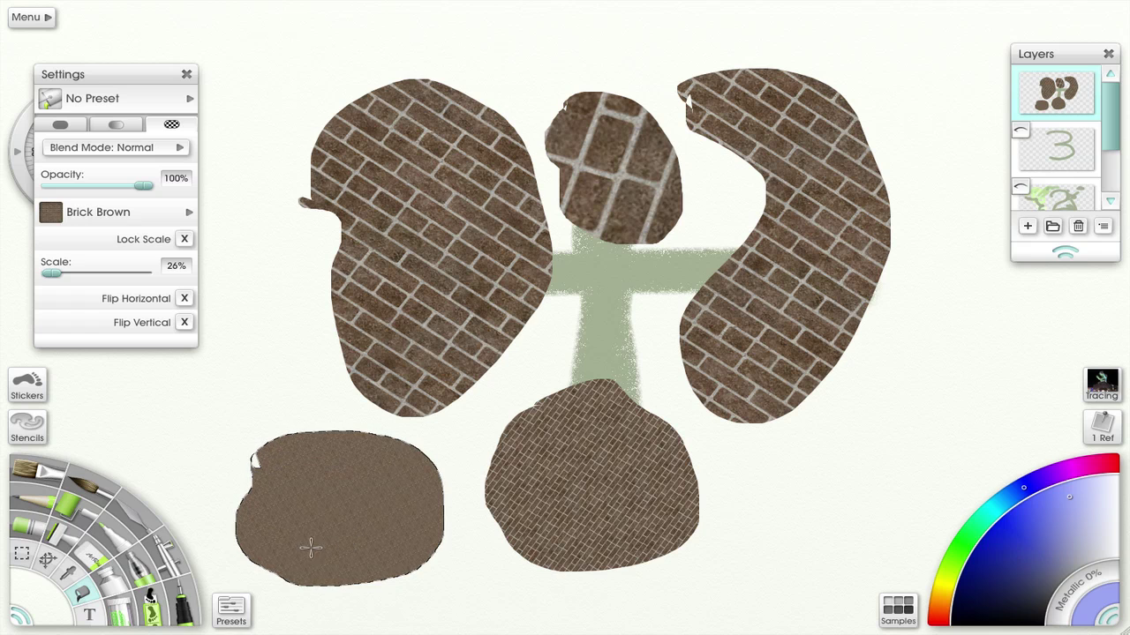
Re-lay the blob's bricks at different angles and sizes, ending with small, densely packed bricks
drag(310, 547, 457, 417)
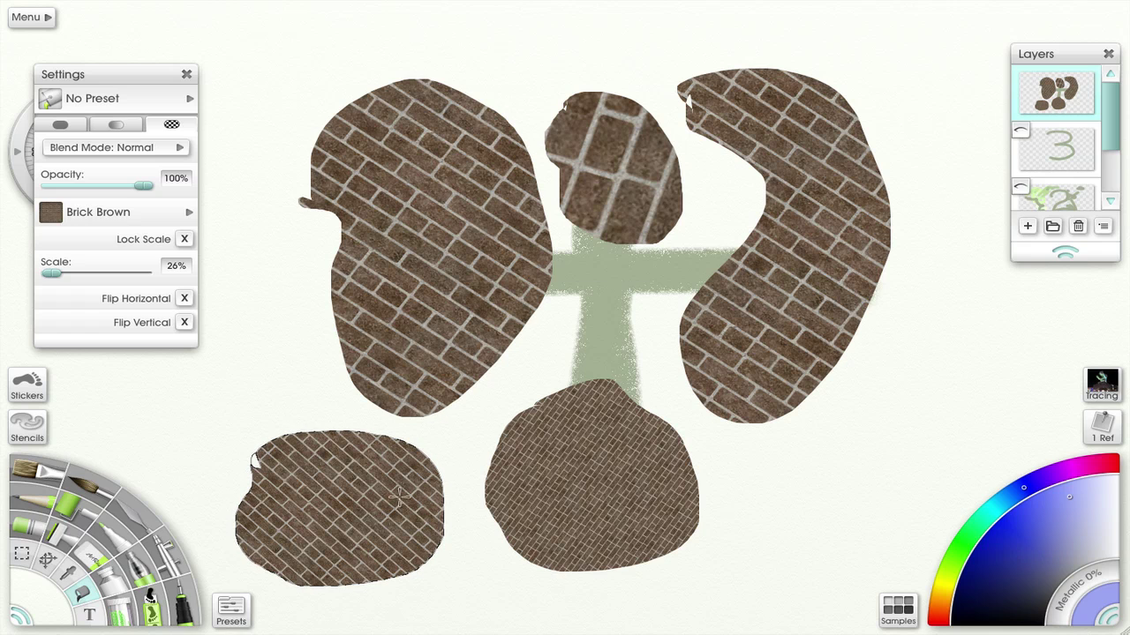
drag(315, 538, 246, 153)
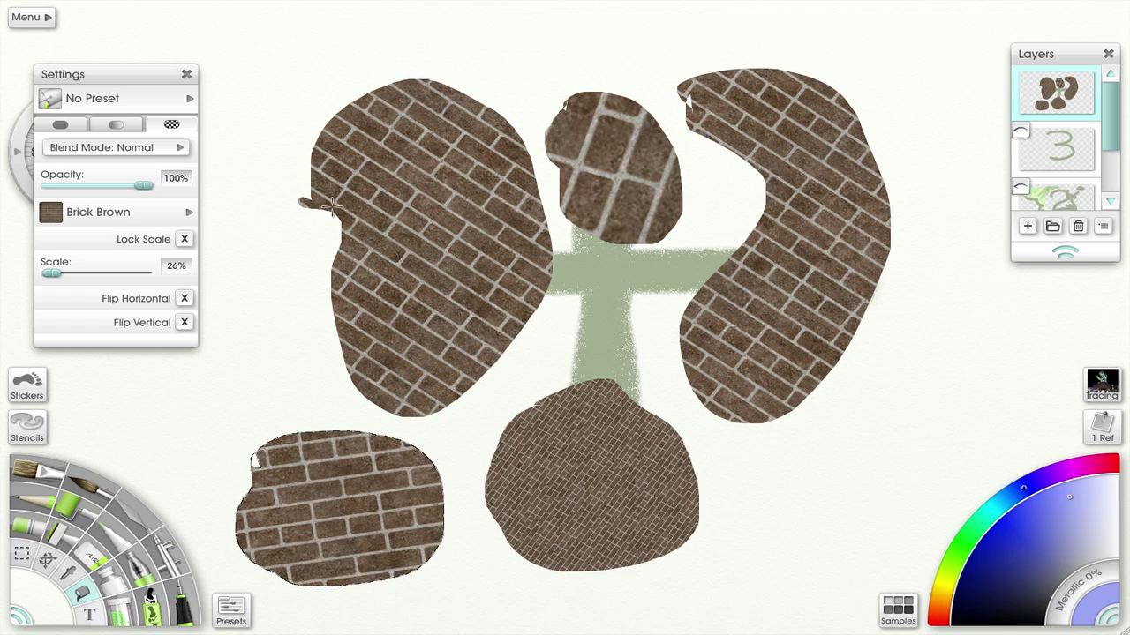
click(357, 530)
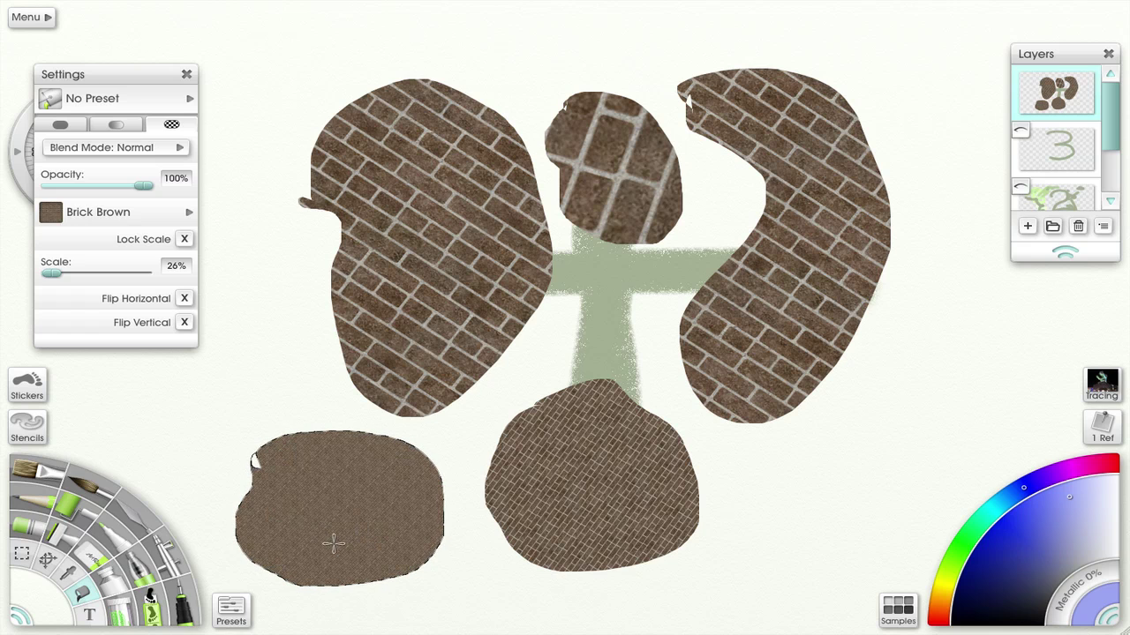
drag(329, 519, 332, 516)
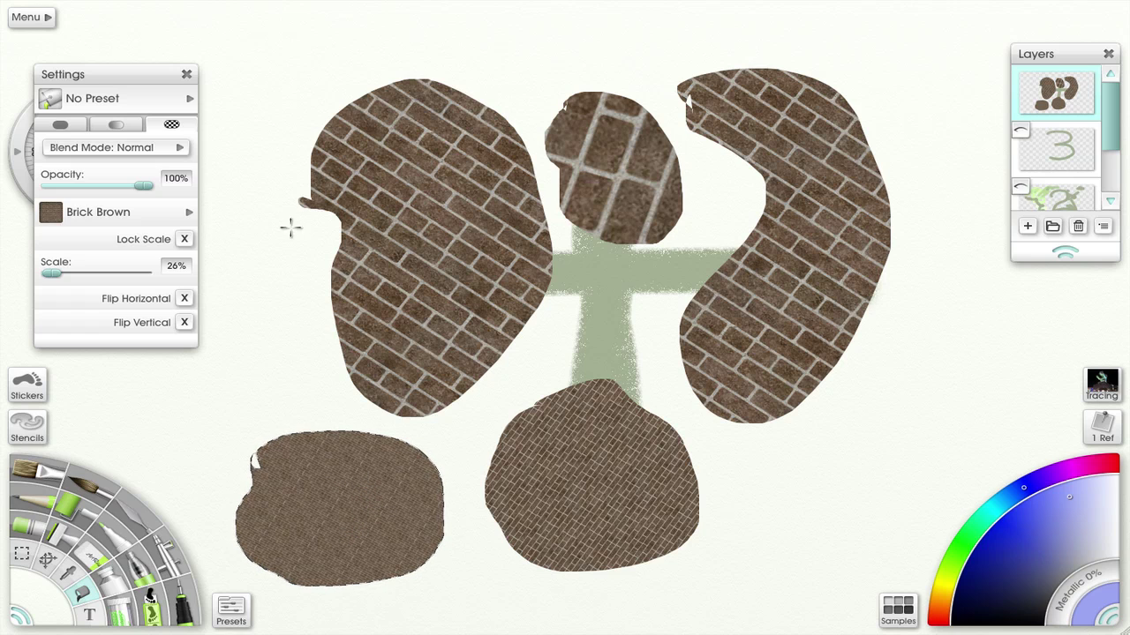
Hide the brick and '(' stroke layers, and show and select the green 3 layer
click(1020, 74)
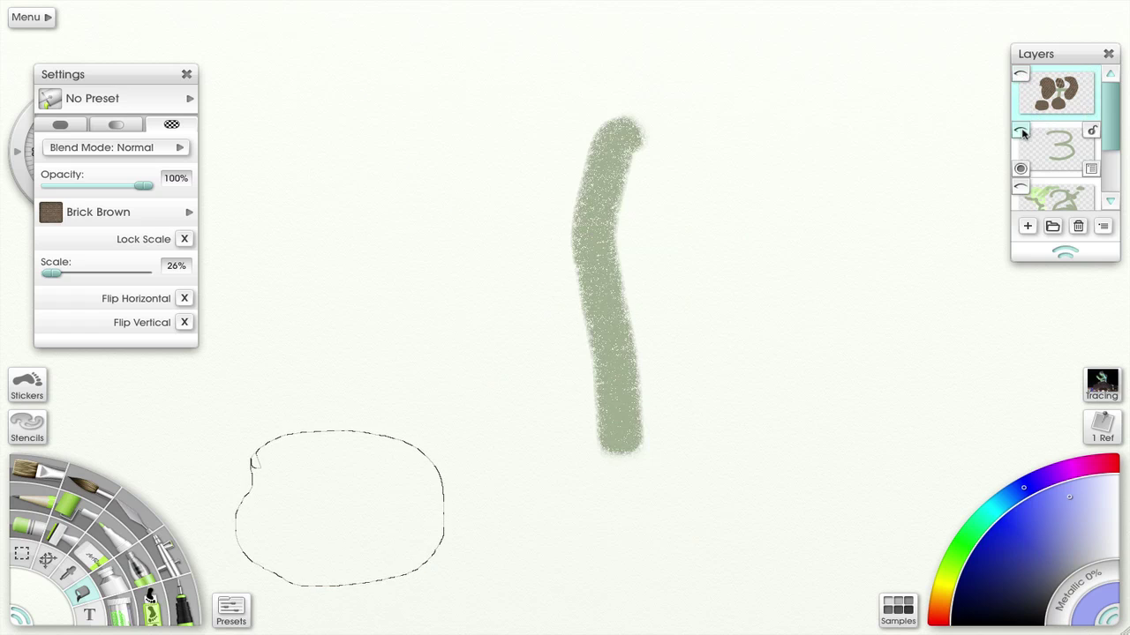
click(1020, 131)
click(1056, 149)
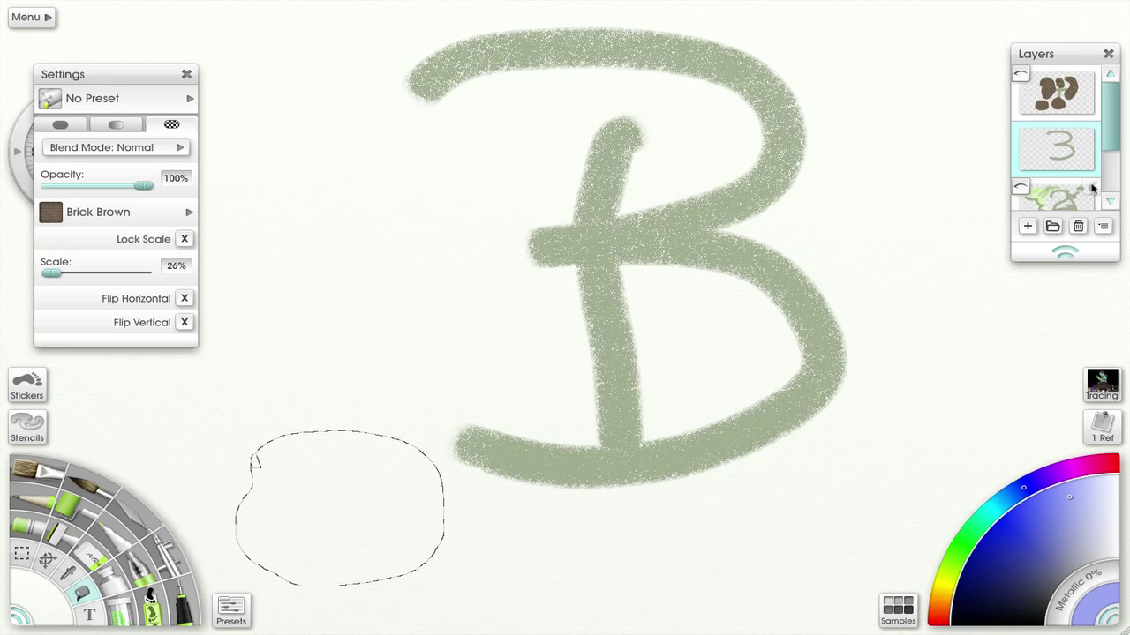
scroll(1110, 157, down, 2)
click(1021, 167)
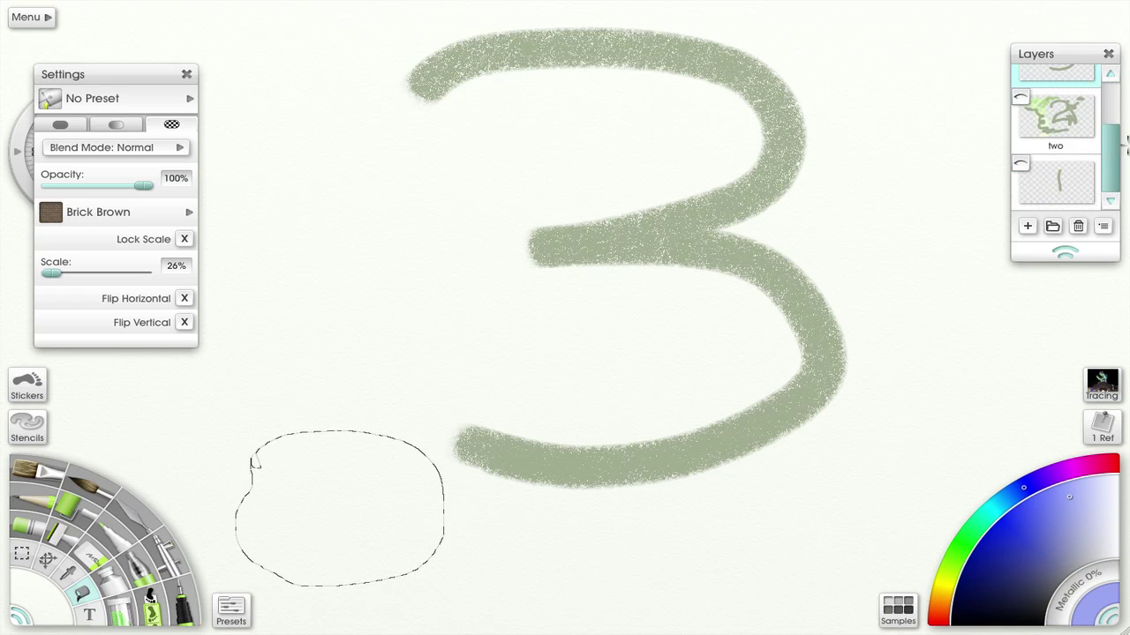
scroll(1110, 145, up, 2)
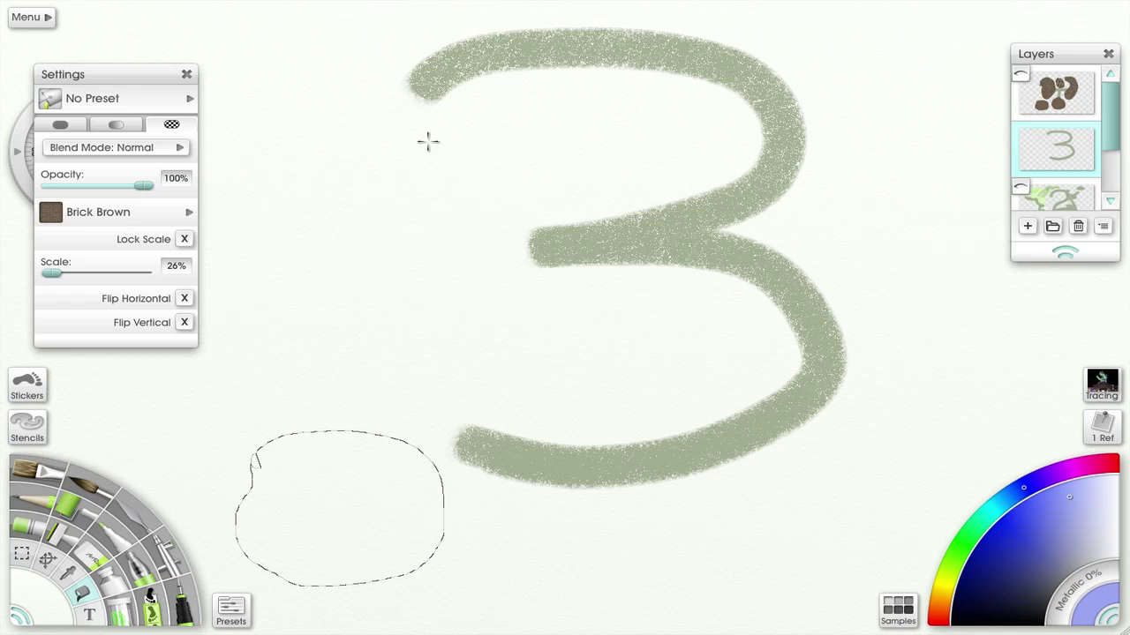
Clear the leftover selection and set the pattern blend mode to Multiply
click(460, 154)
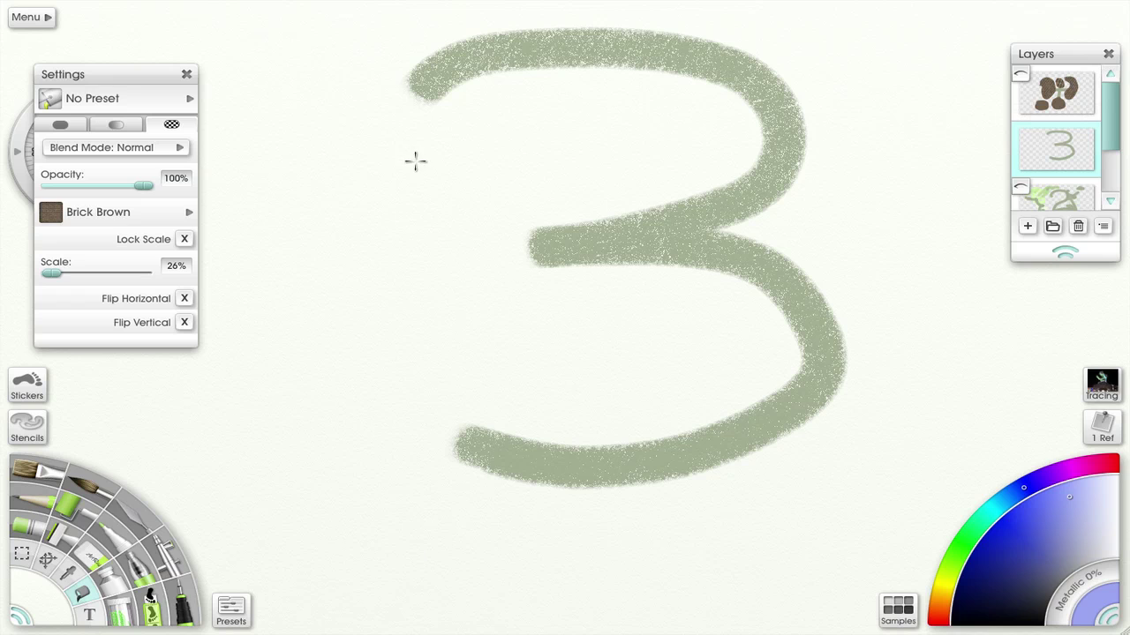
click(183, 149)
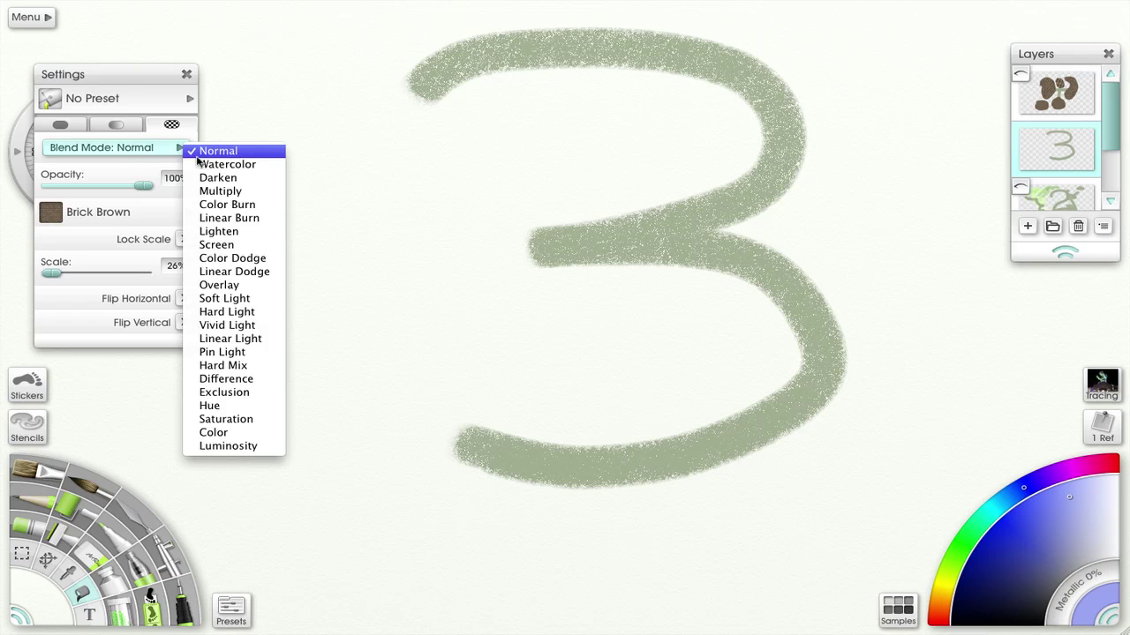
click(220, 192)
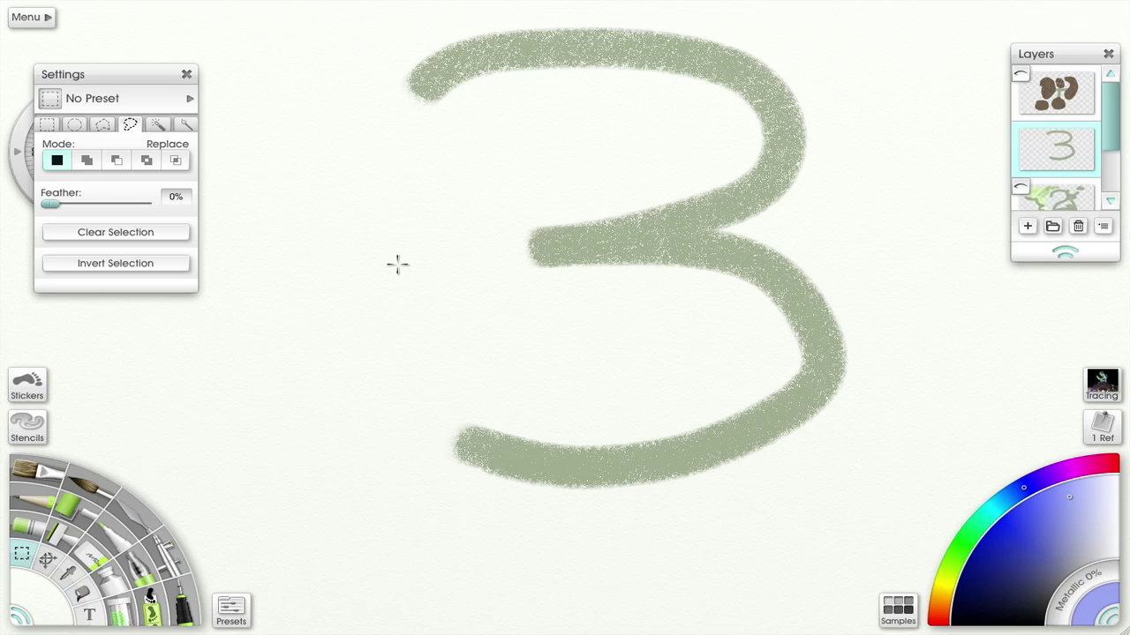
Fill a lasso area across the 3's middle with bricks at 53% opacity, then lasso its lower curve
mouse_move(380, 252)
mouse_down()
mouse_move(678, 292)
mouse_move(488, 373)
mouse_move(413, 276)
mouse_move(376, 260)
mouse_up()
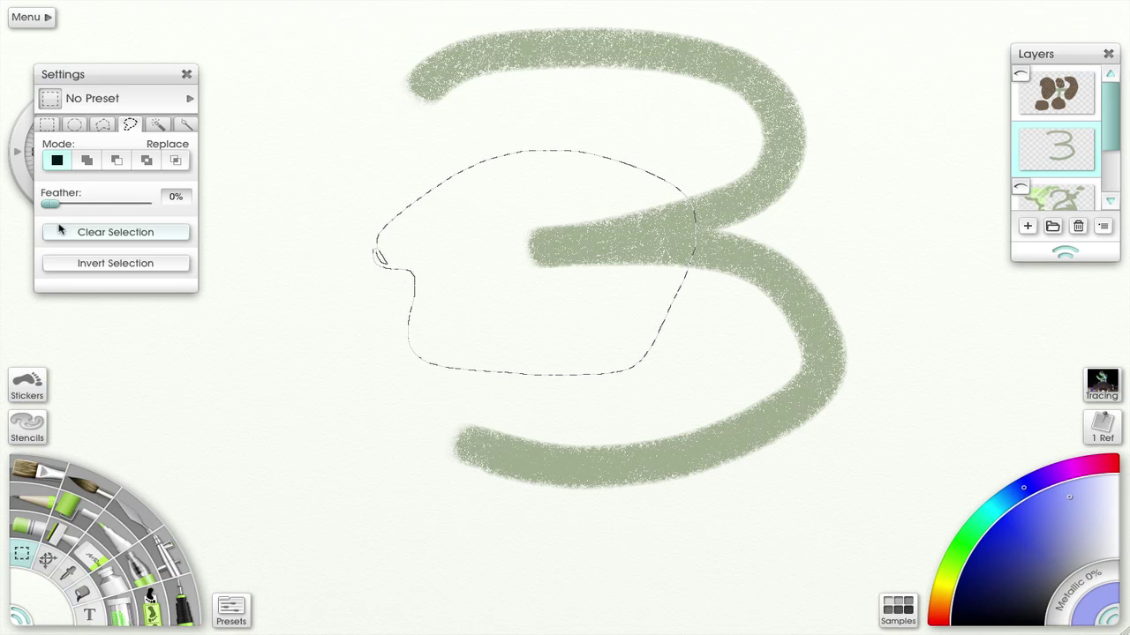
click(83, 594)
click(480, 235)
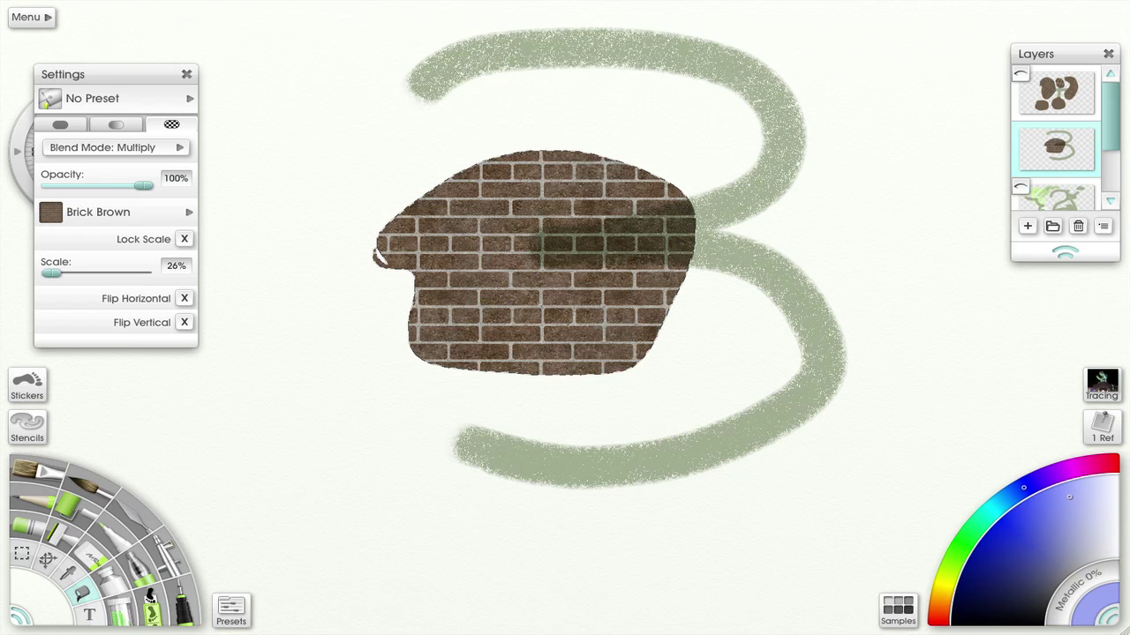
drag(144, 186, 108, 187)
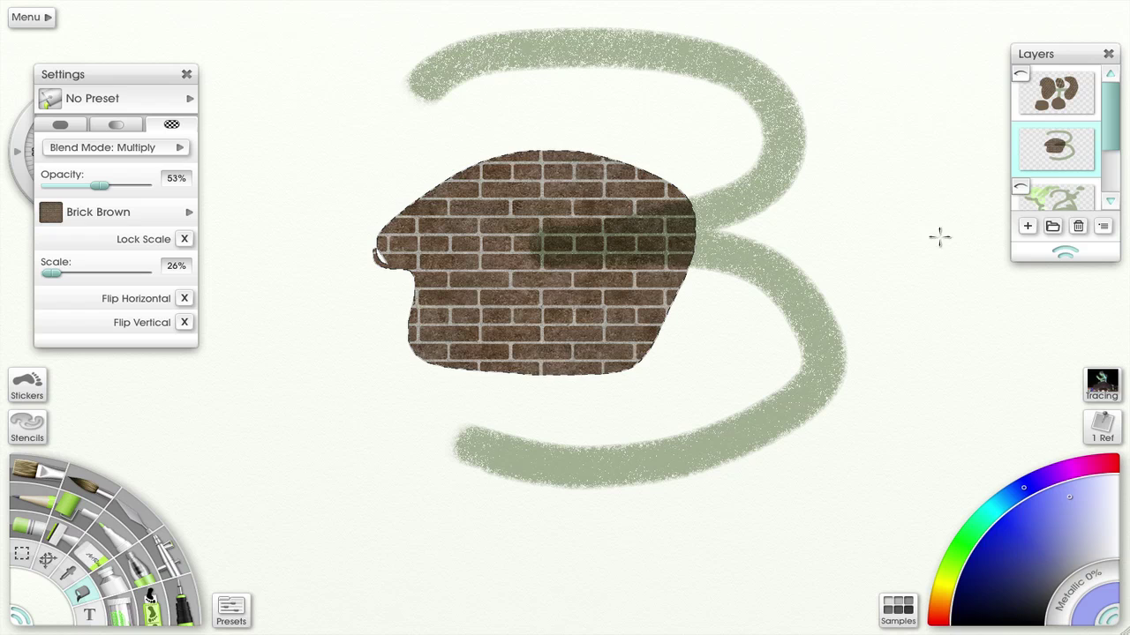
click(20, 552)
mouse_move(858, 390)
mouse_down()
mouse_move(845, 458)
mouse_move(788, 284)
mouse_move(891, 404)
mouse_move(866, 421)
mouse_up()
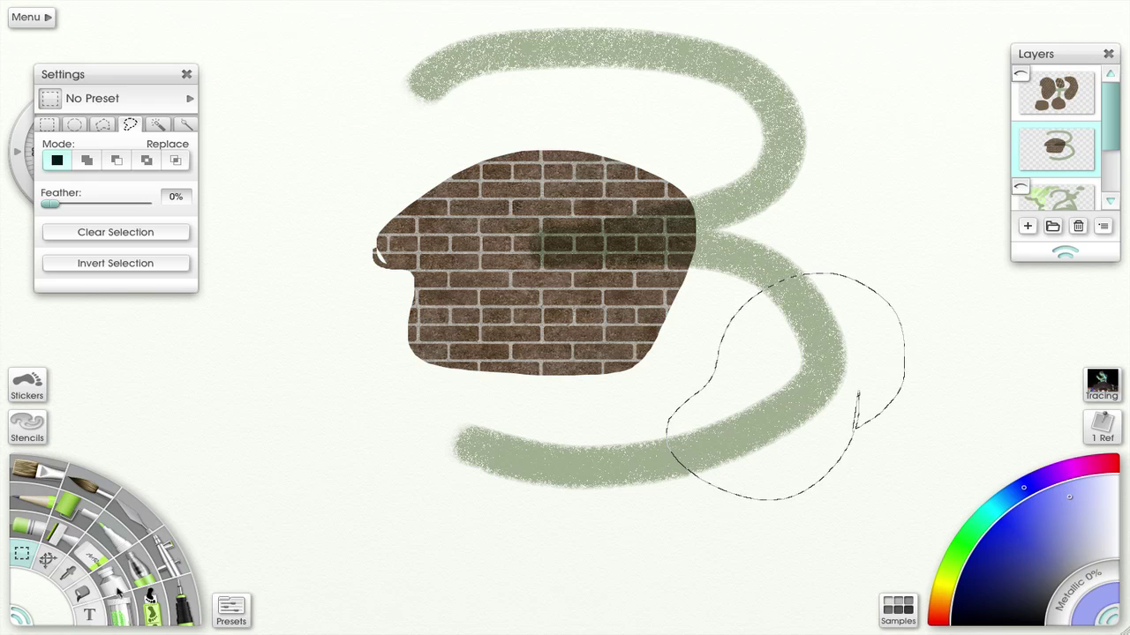
Apply the 53% Multiply Brick Brown texture inside the selection over the 3's lower curve
click(85, 594)
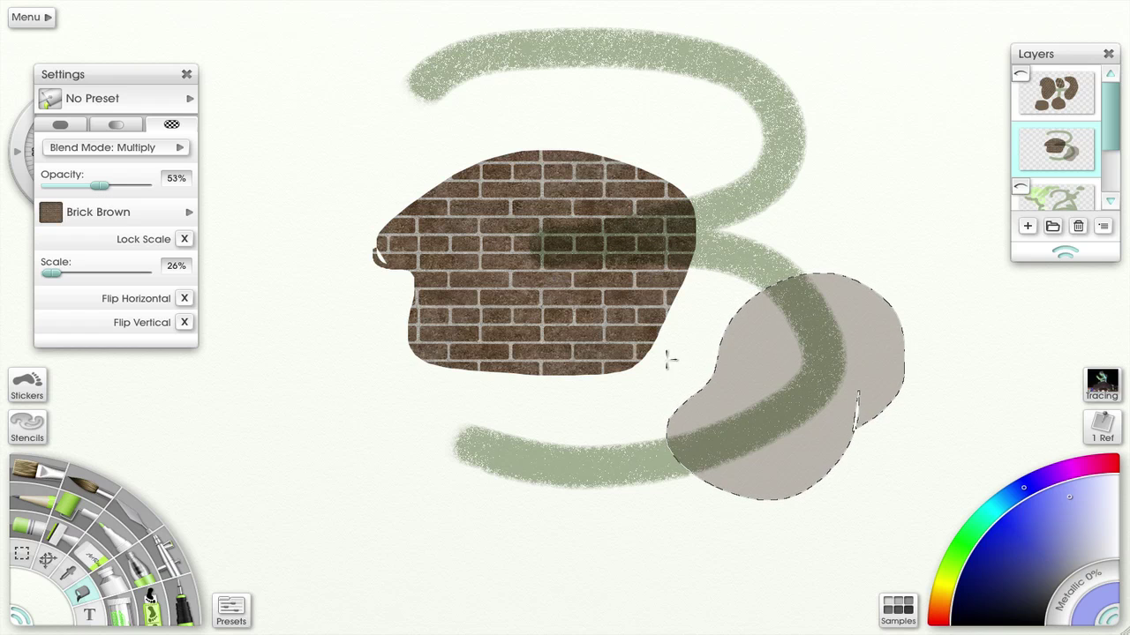
click(320, 218)
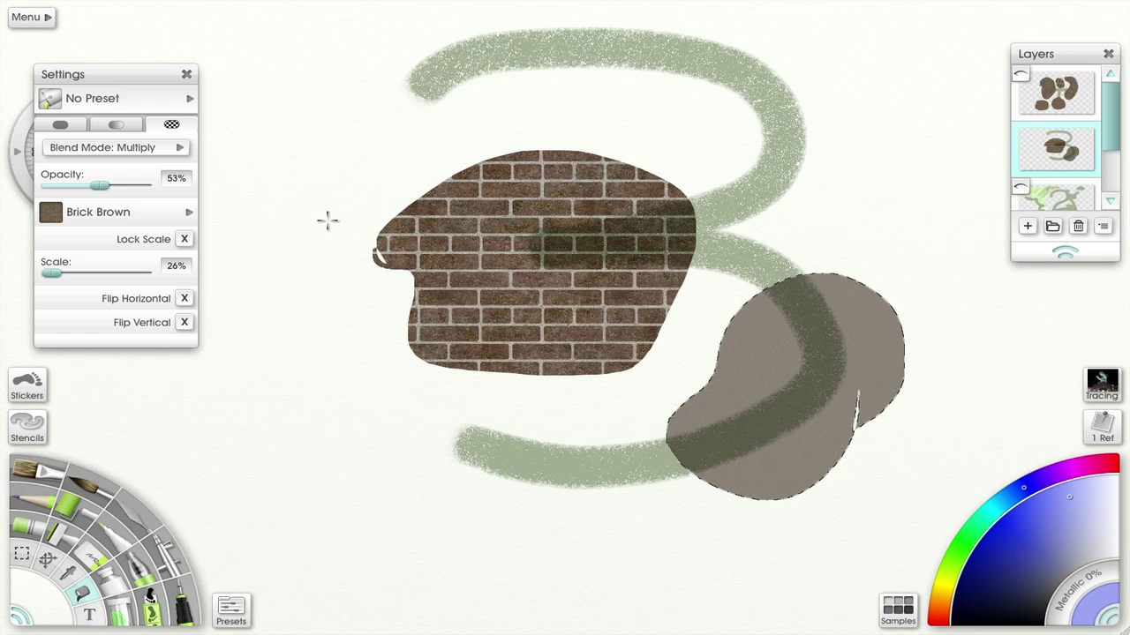